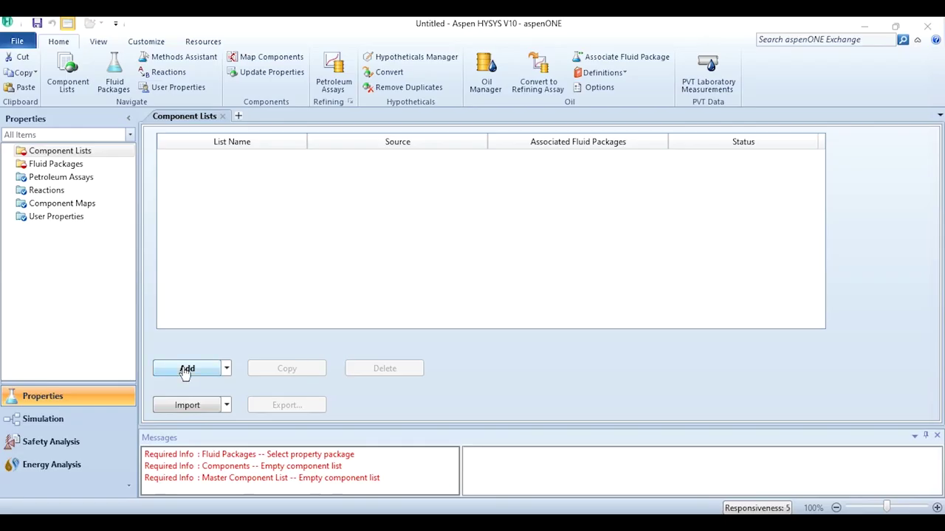
# - Create a component list containing nitrogen, oxygen, argon and water
pyautogui.click(187, 369)
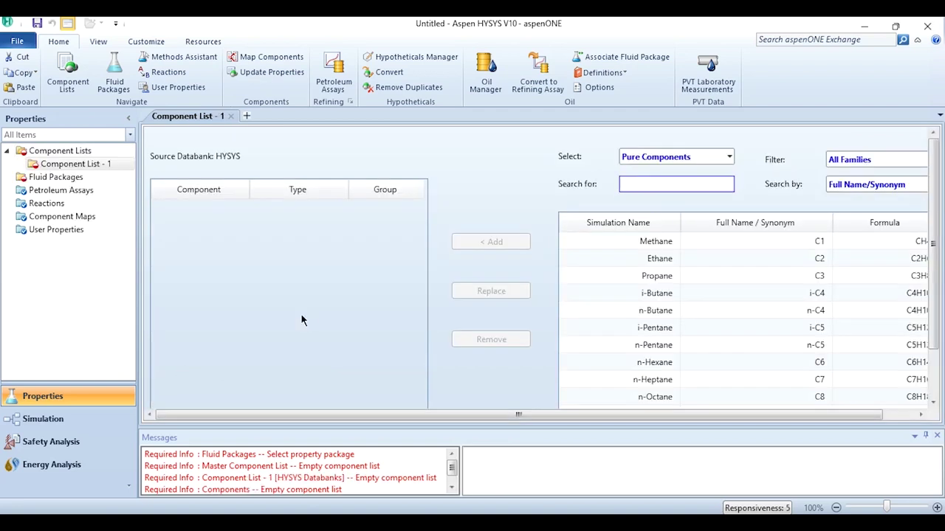
pyautogui.write('nitrogen')
pyautogui.hotkey('ctrl', 'a')
pyautogui.write('ox')
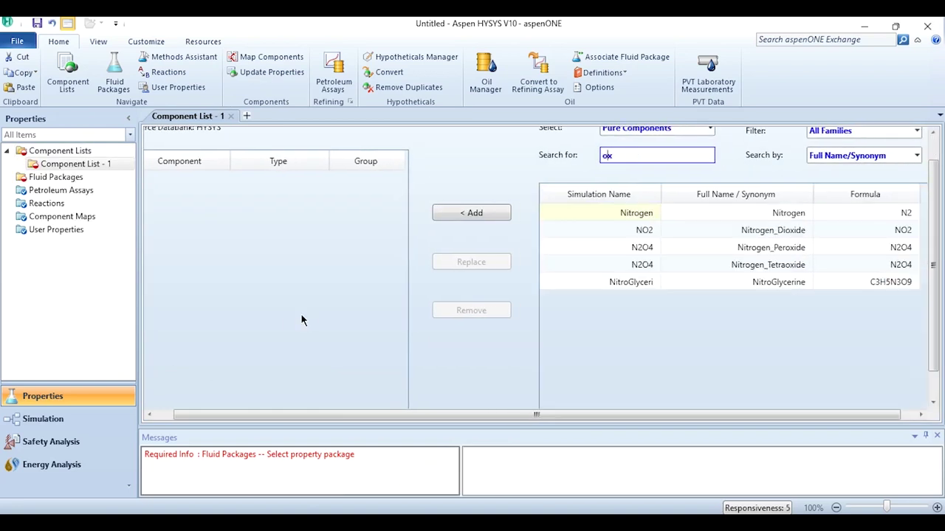
pyautogui.write('ygen')
pyautogui.press('Return')
pyautogui.write('argon')
pyautogui.press('Return')
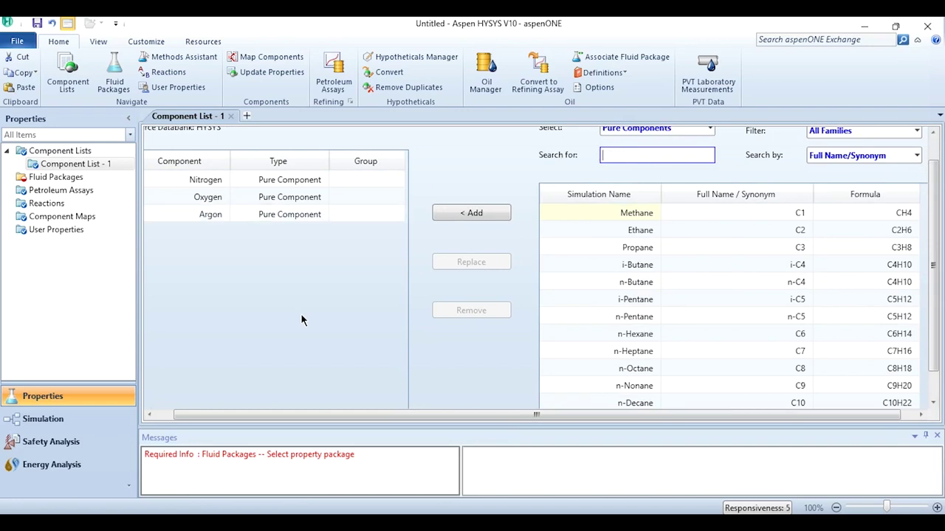
pyautogui.write('water')
pyautogui.press('Return')
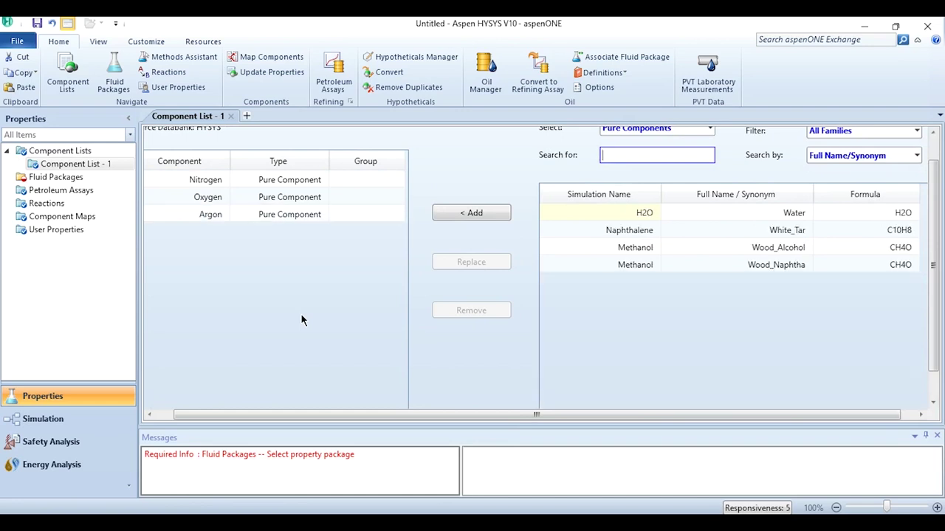
# - Add a fluid package using the Peng-Robinson property package
pyautogui.click(70, 178)
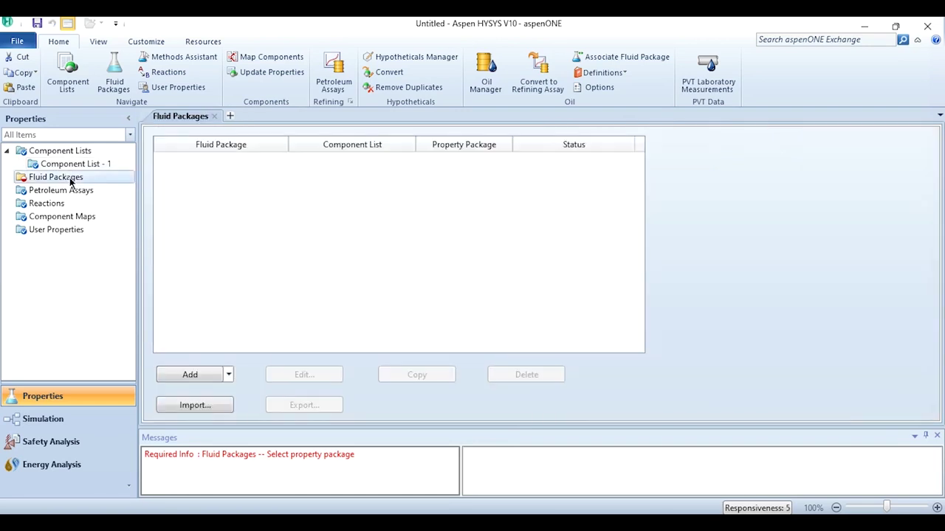
pyautogui.click(163, 375)
pyautogui.scroll(-5, 251, 314)
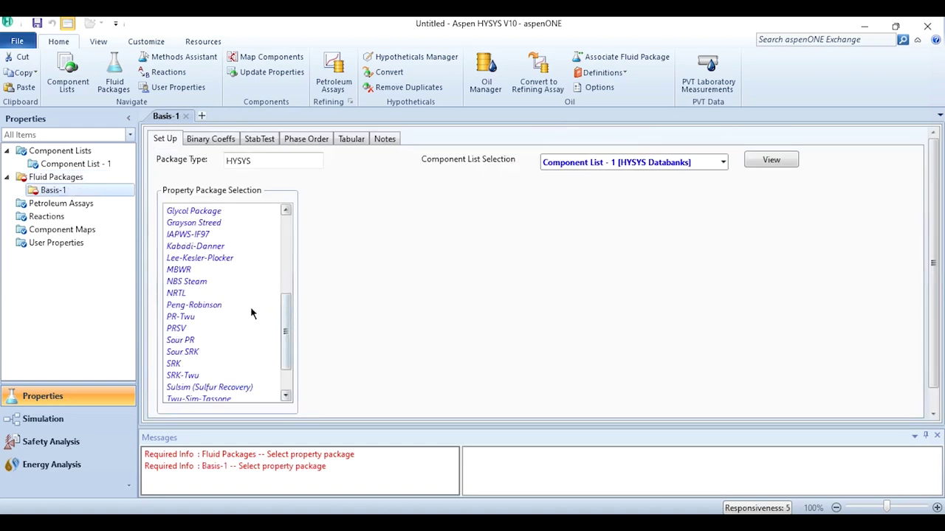
pyautogui.click(224, 305)
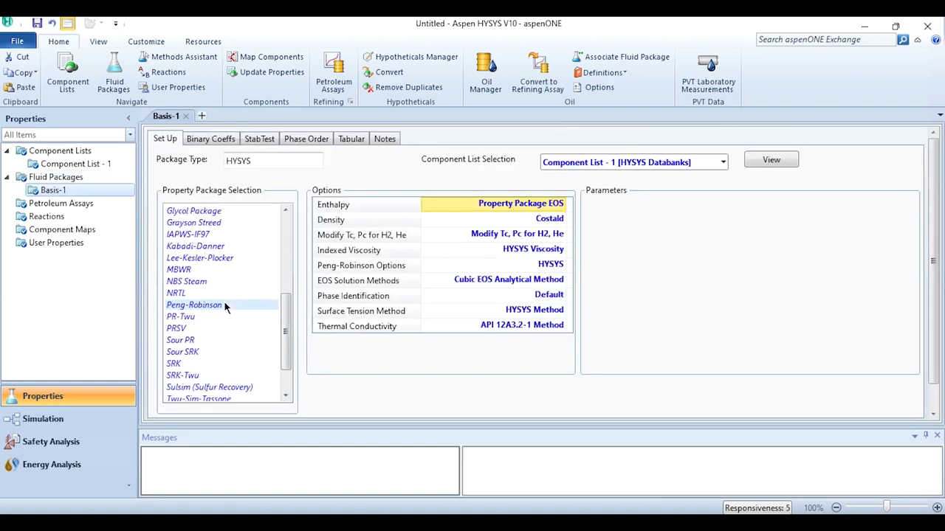
pyautogui.click(46, 419)
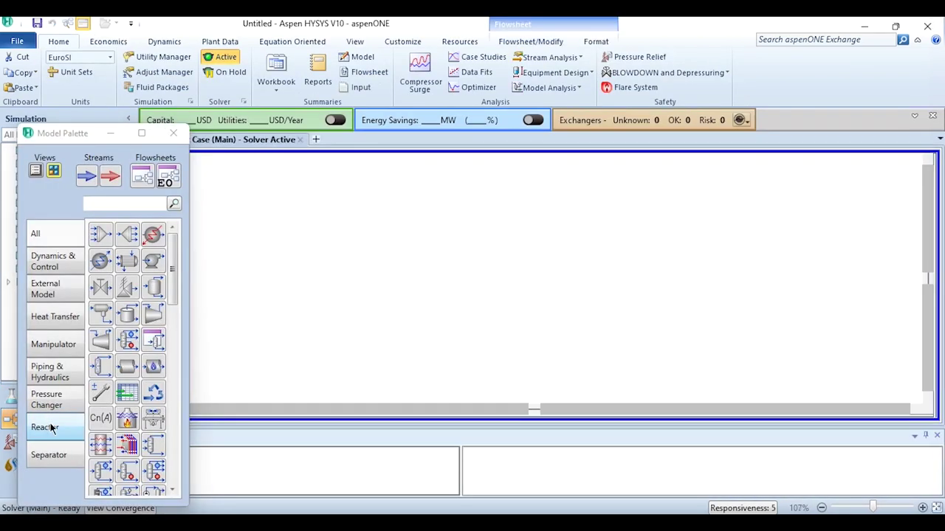
# - Find the Stream Saturator in the Model Palette and drop SAT-100 onto the flowsheet
pyautogui.click(118, 204)
pyautogui.write('Str')
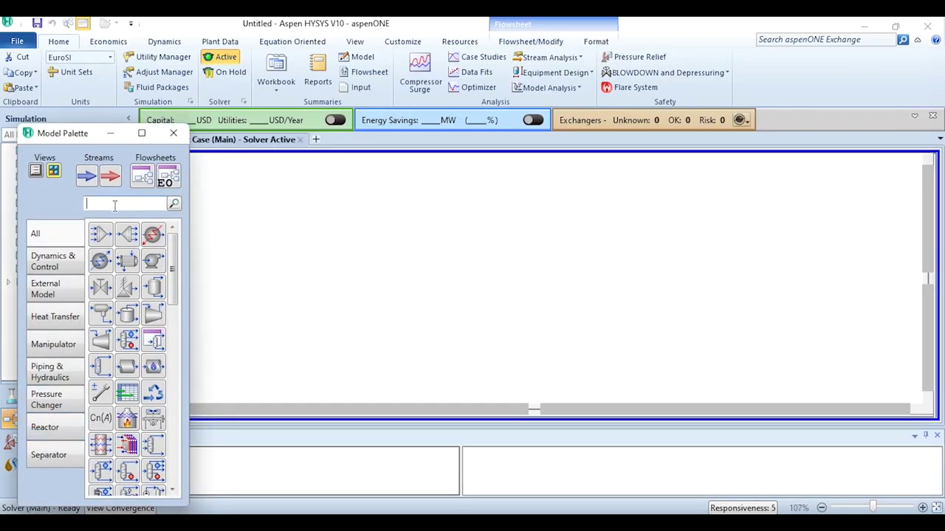
pyautogui.write('eam S')
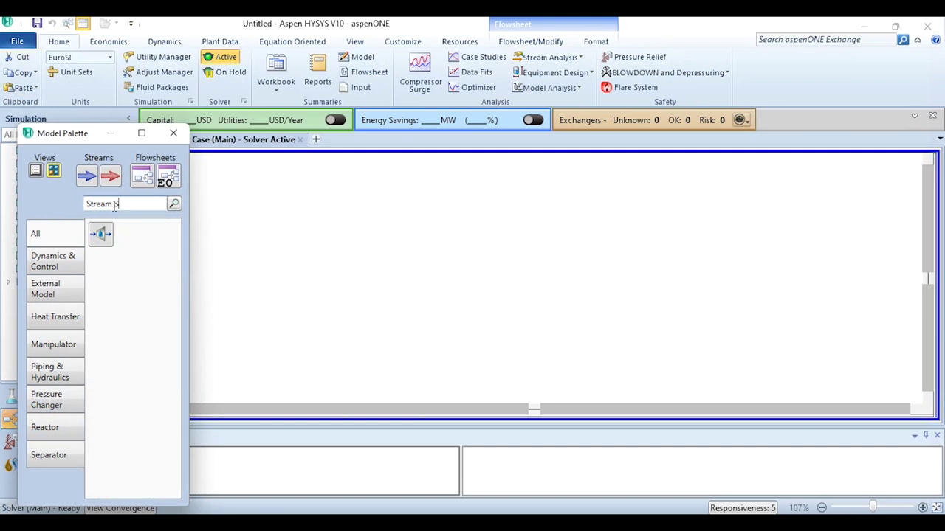
pyautogui.hotkey('ctrl', 'a')
pyautogui.press('BackSpace')
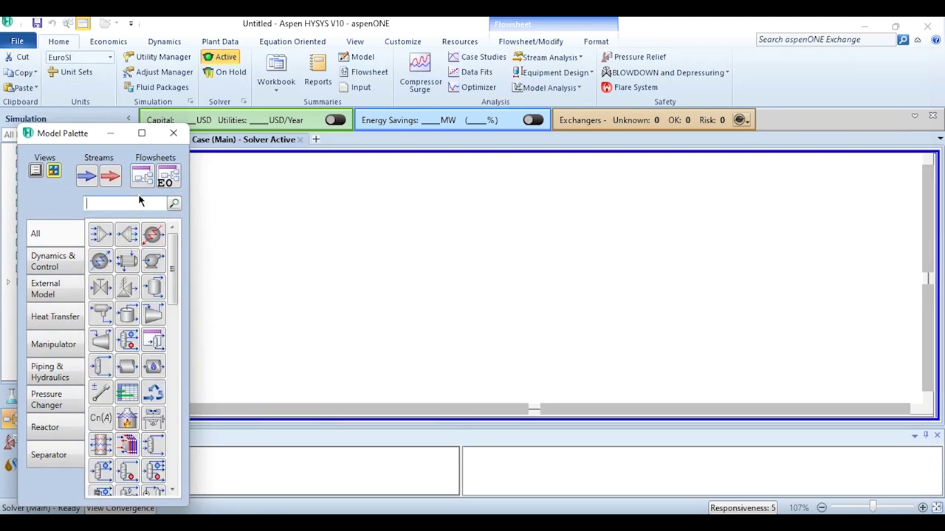
pyautogui.click(72, 346)
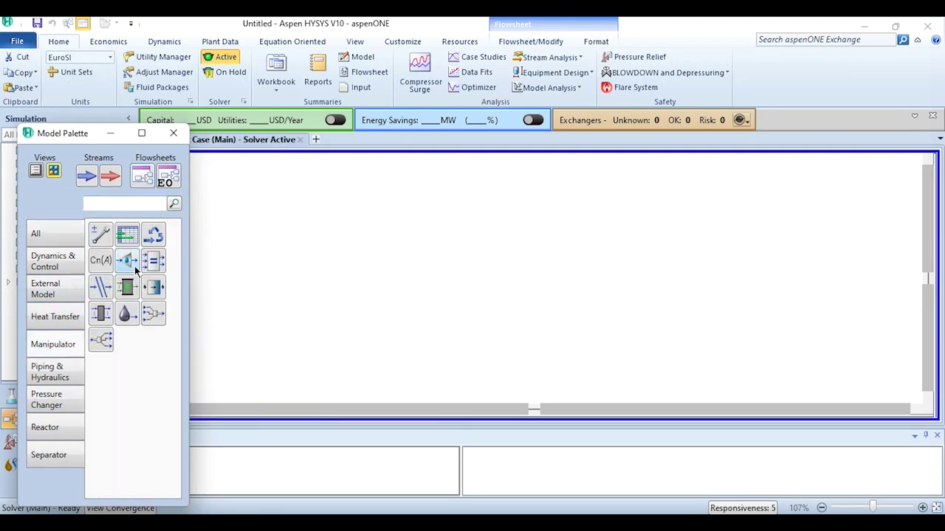
pyautogui.click(60, 243)
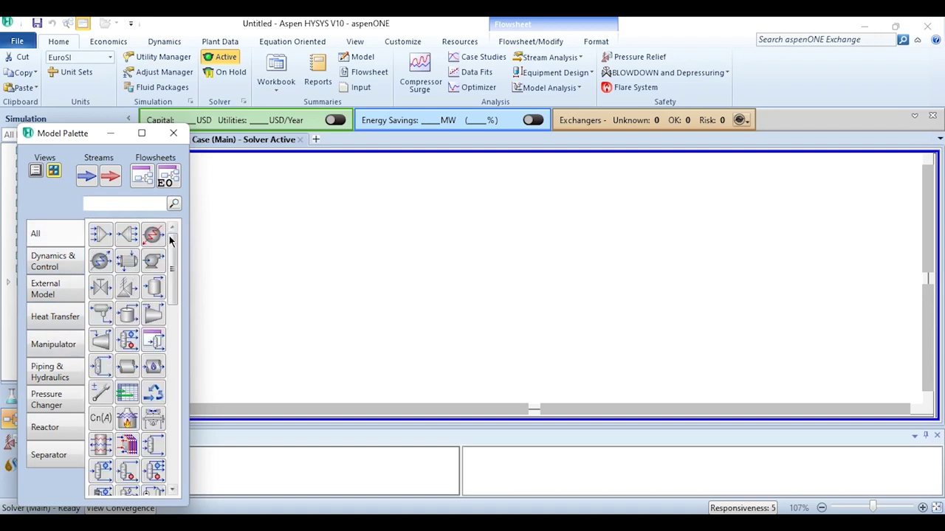
pyautogui.moveTo(172, 252); pyautogui.dragTo(171, 299)
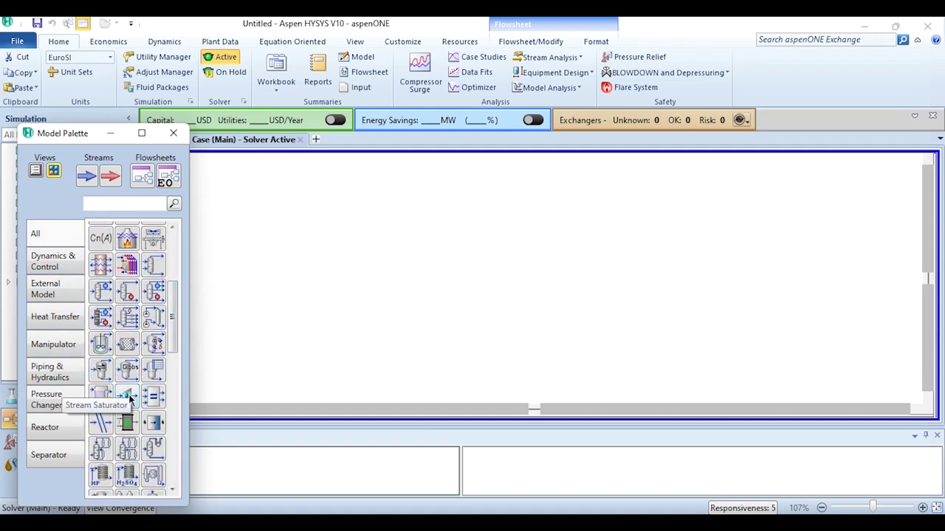
pyautogui.click(128, 393)
pyautogui.click(461, 292)
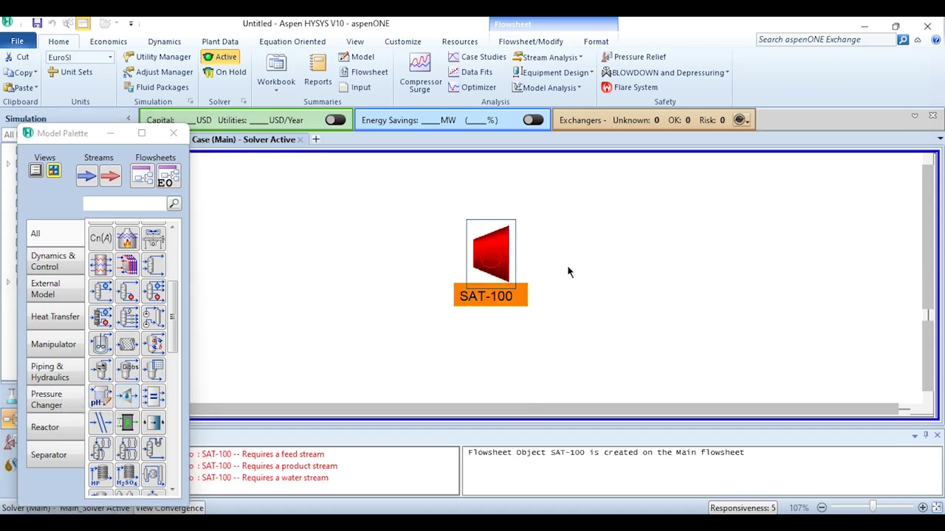
pyautogui.doubleClick(493, 255)
# - Name SAT-100's feed, water and product connections Feed, Water and Product
pyautogui.moveTo(377, 166); pyautogui.dragTo(507, 121)
pyautogui.click(325, 260)
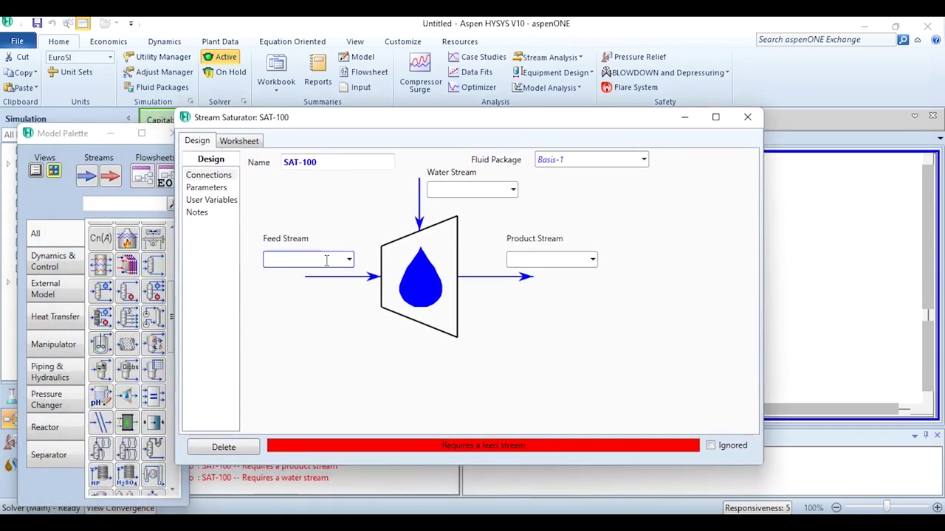
pyautogui.write('Feed')
pyautogui.press('Return')
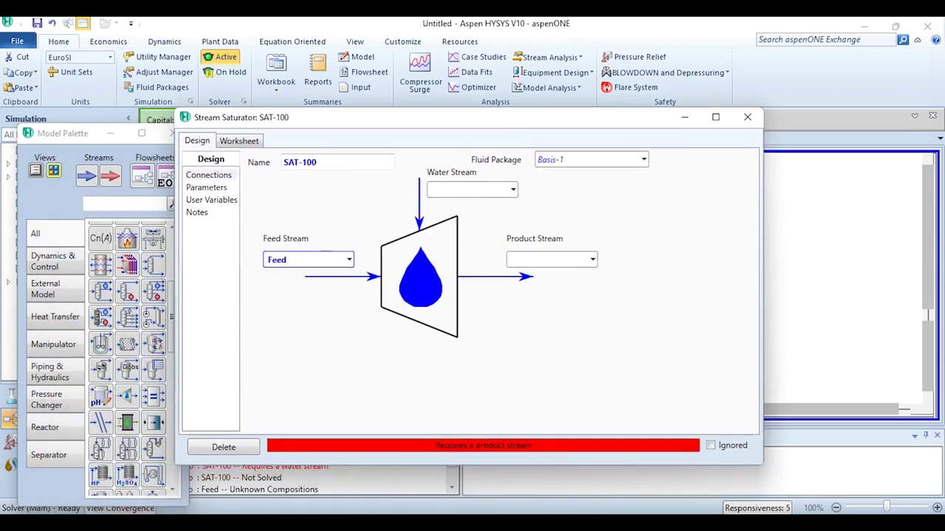
pyautogui.click(465, 190)
pyautogui.write('Water')
pyautogui.press('Return')
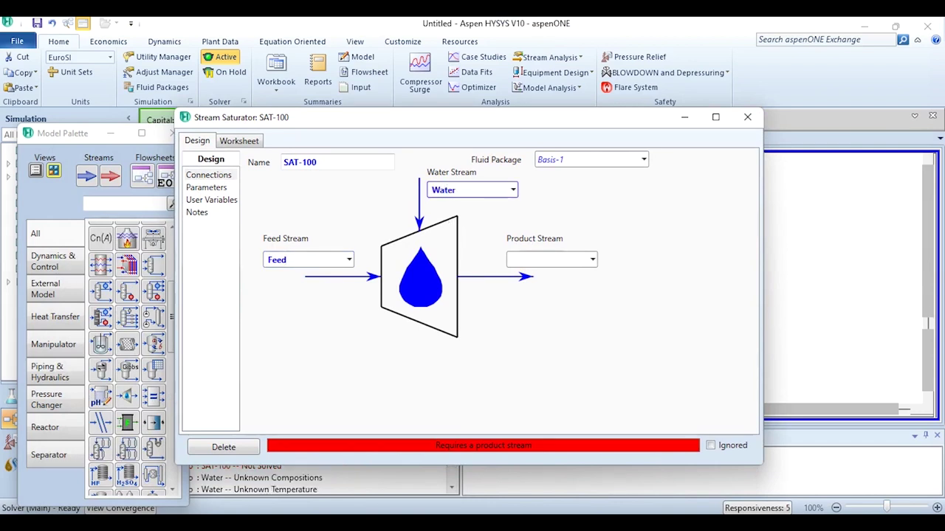
pyautogui.click(552, 259)
pyautogui.write('Product')
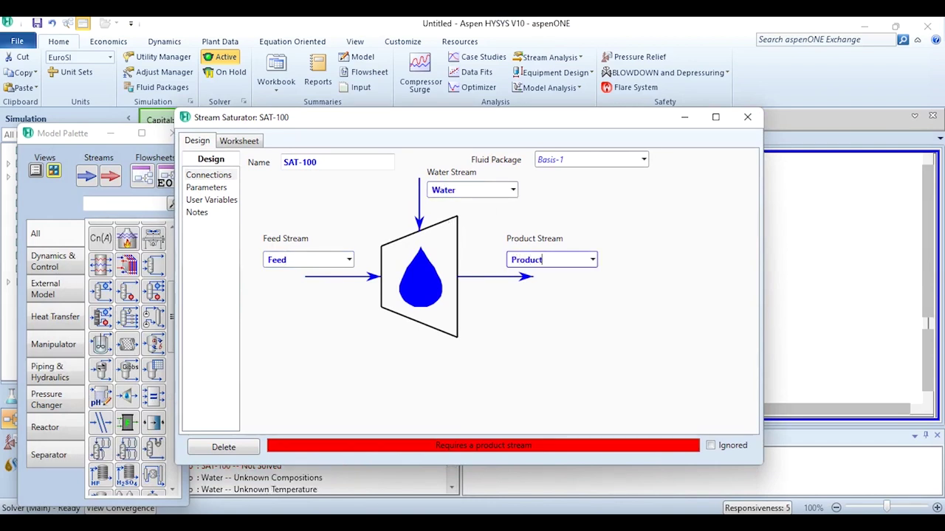
pyautogui.press('Return')
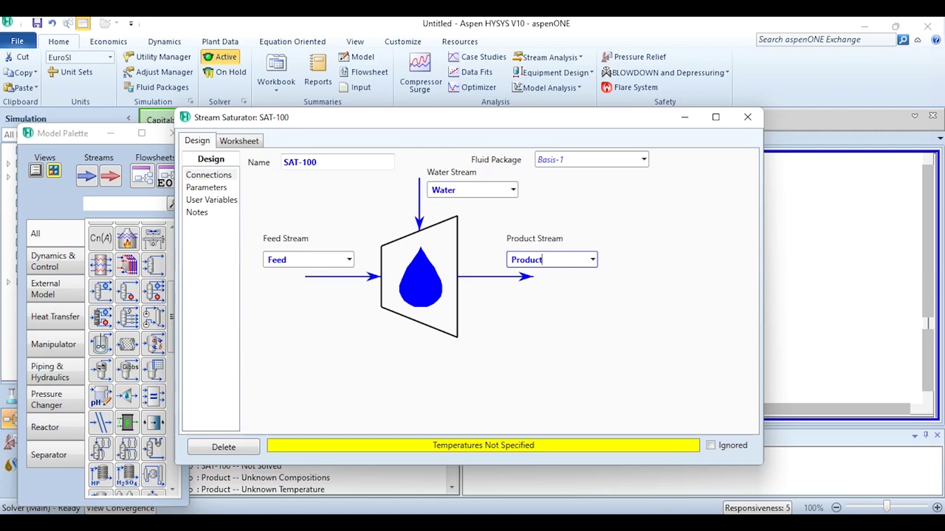
pyautogui.click(230, 141)
# - Set the Feed stream to 25 °C, 1.013 bar and 100 kmol/h molar flow
pyautogui.click(448, 189)
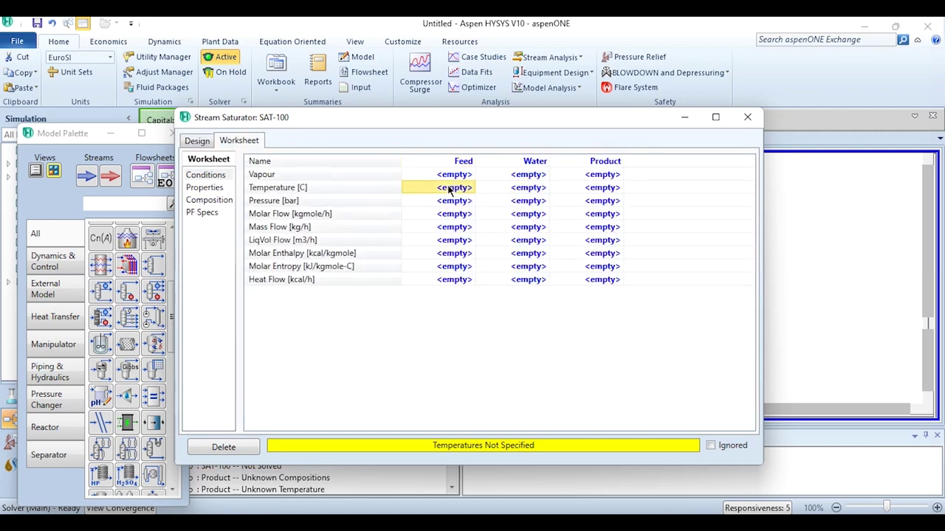
pyautogui.write('25')
pyautogui.press('Return')
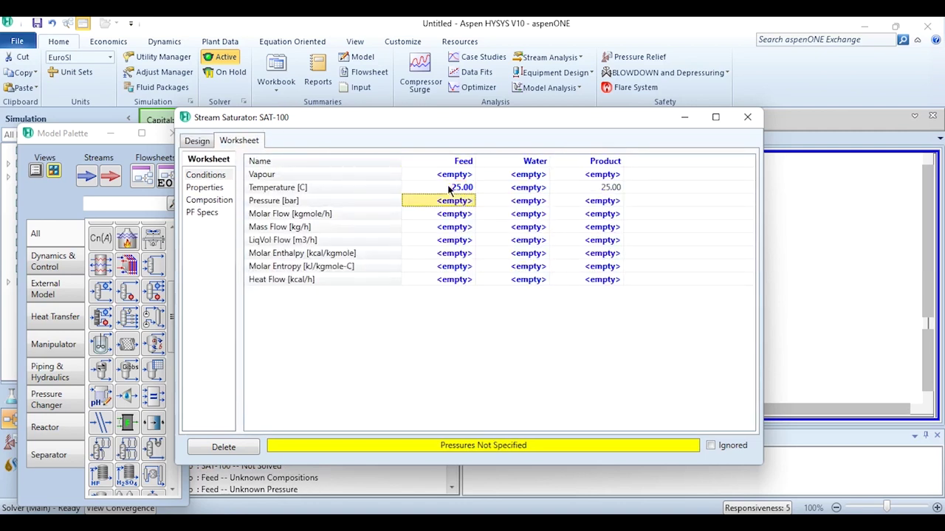
pyautogui.write('1.013')
pyautogui.press('Return')
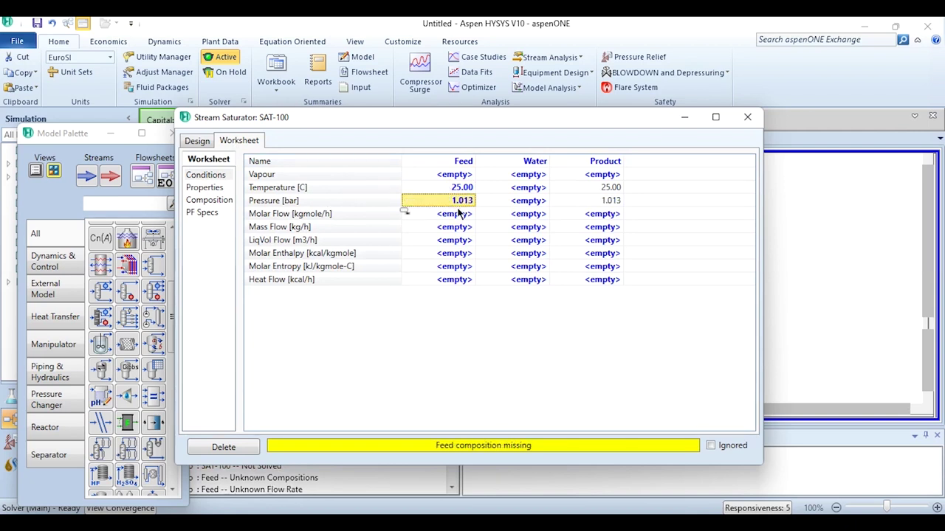
pyautogui.write('100')
pyautogui.press('Return')
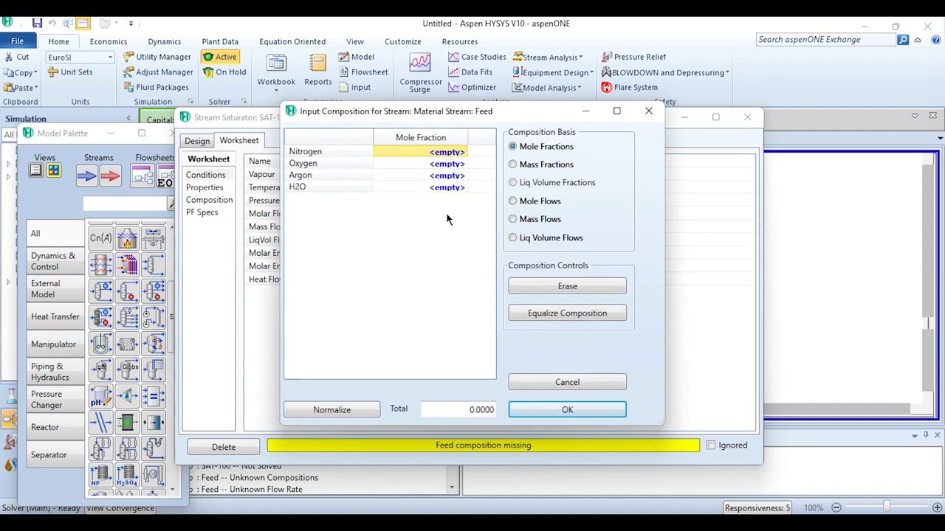
# - Enter Feed mole fractions of 0.78 nitrogen, 0.21 oxygen and 0.01 argon
pyautogui.write('0.78')
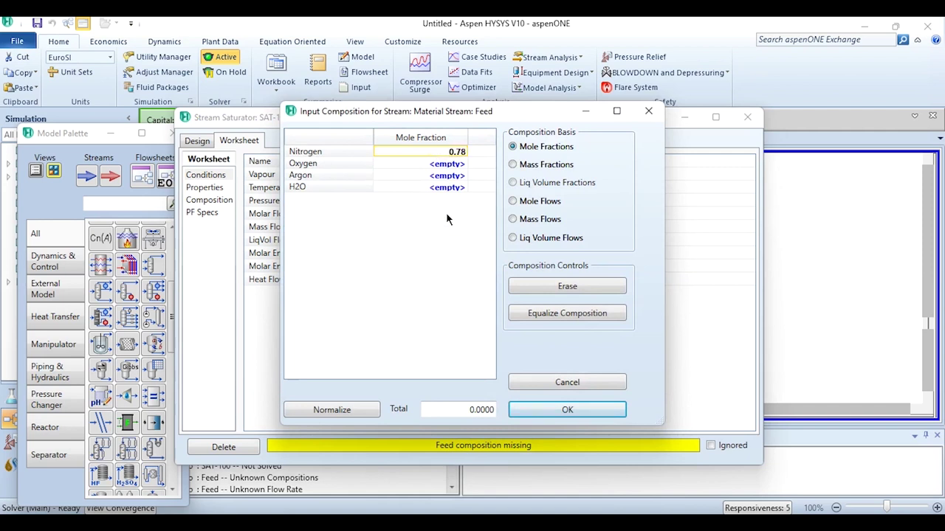
pyautogui.press('Return')
pyautogui.write('0.21')
pyautogui.press('Return')
pyautogui.write('0.')
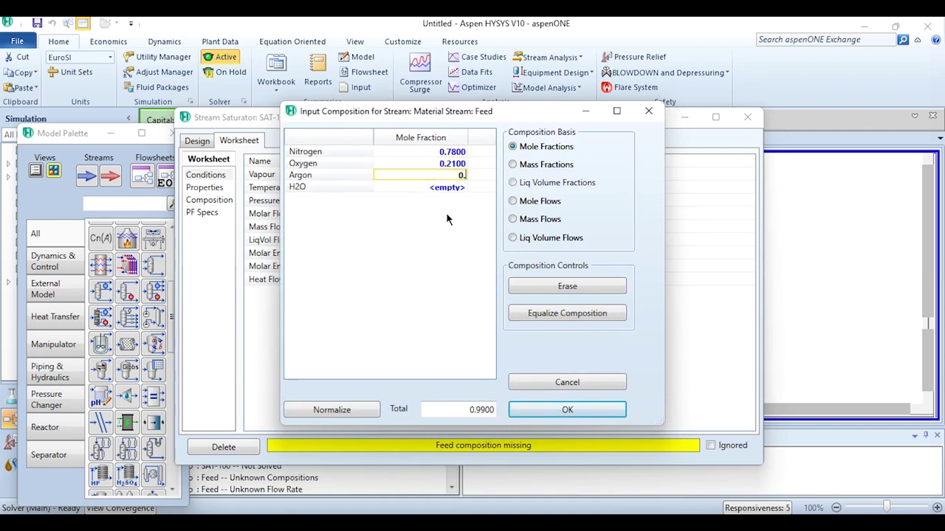
pyautogui.write('01')
pyautogui.press('Return')
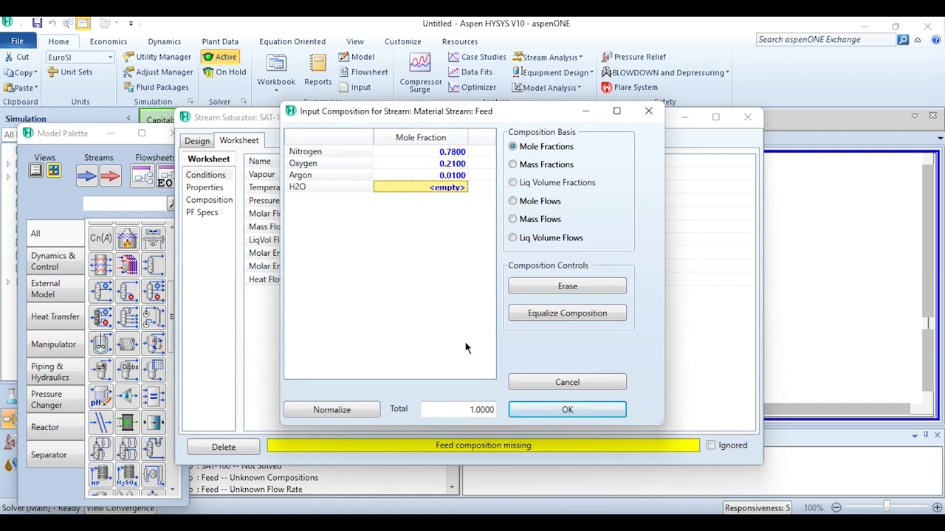
pyautogui.click(539, 409)
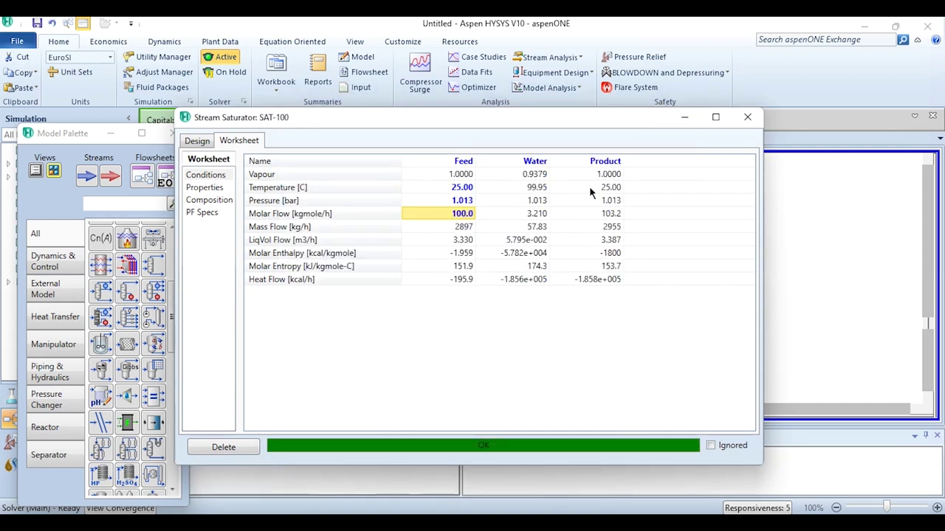
pyautogui.moveTo(589, 190)
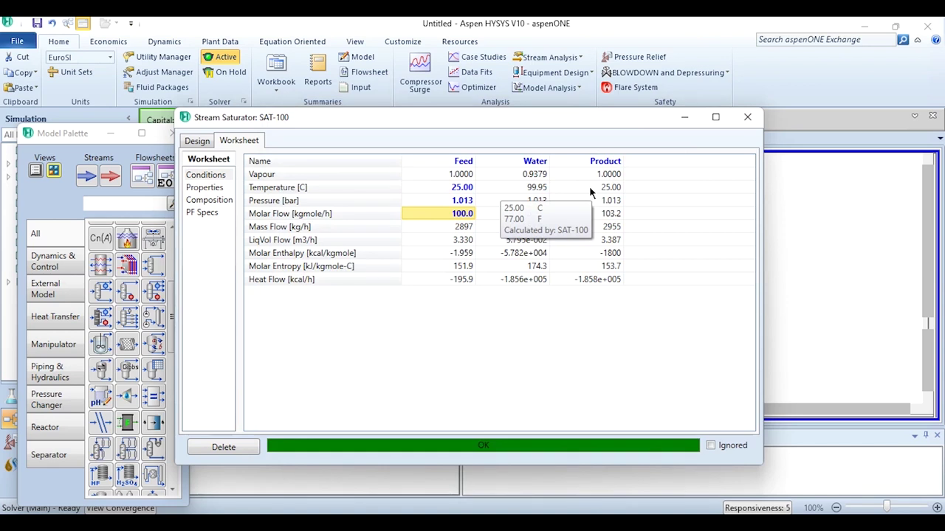
pyautogui.click(189, 143)
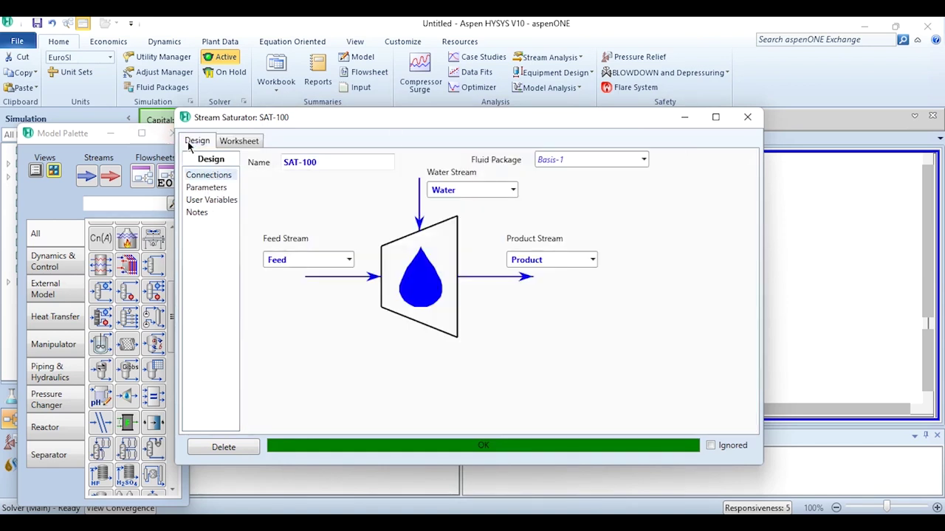
# - Replace the Relative Humidity value in Design > Parameters with 60%
pyautogui.click(206, 189)
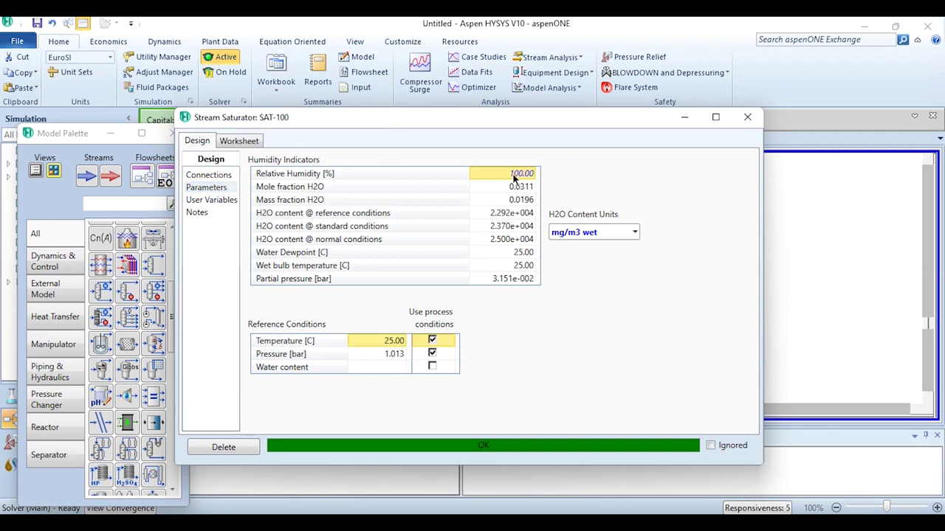
pyautogui.press('Delete')
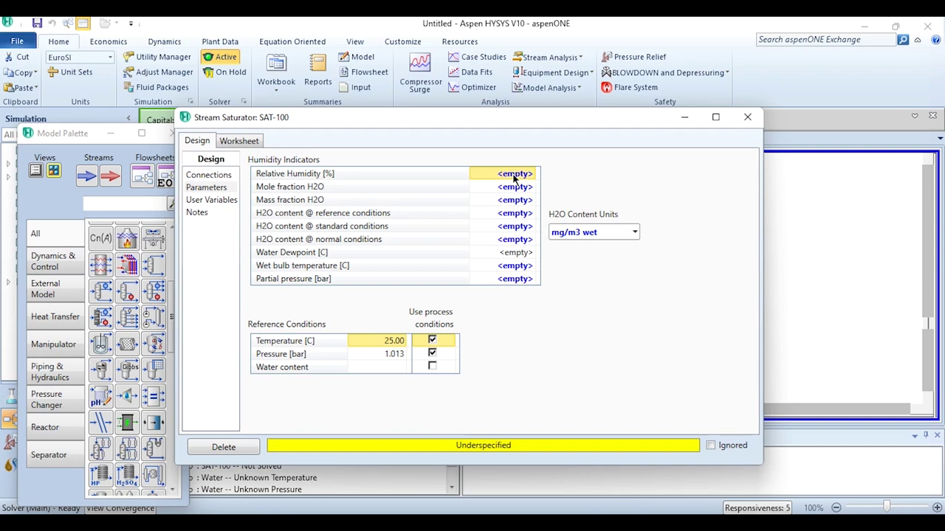
pyautogui.write('60')
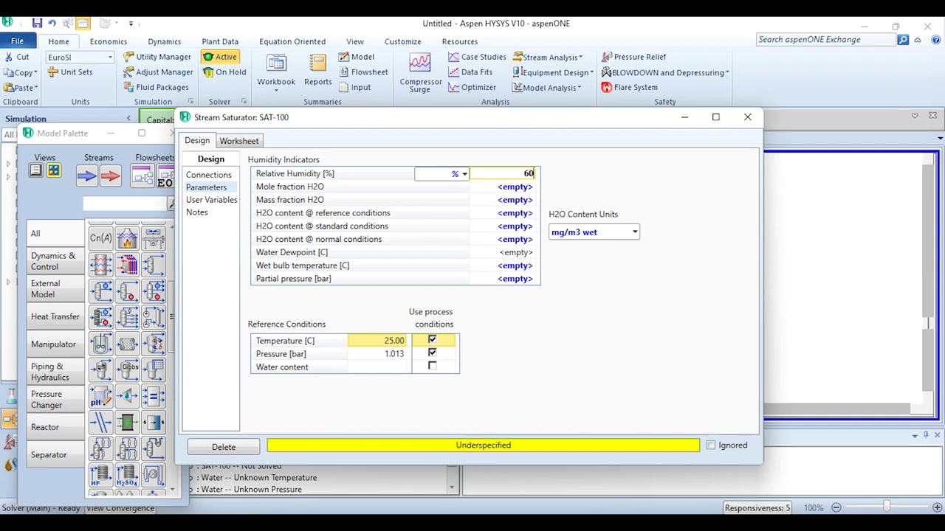
pyautogui.press('Return')
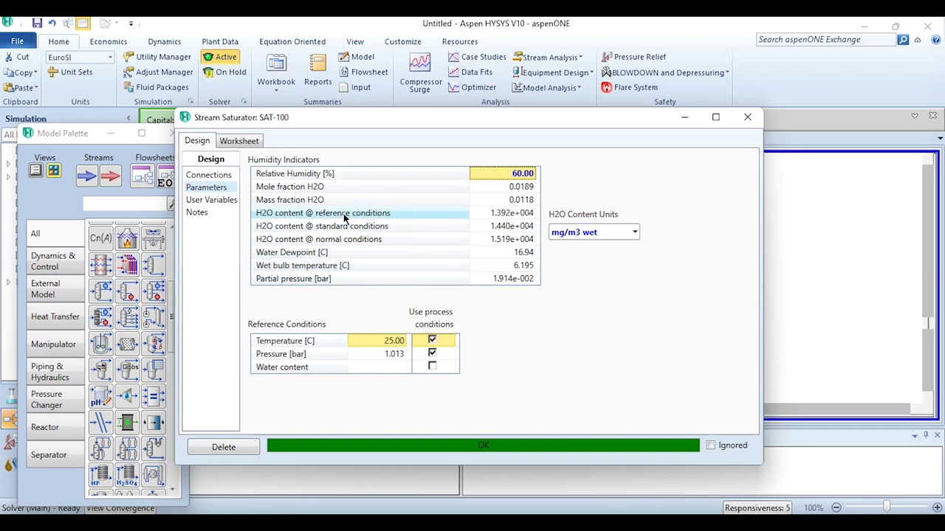
pyautogui.click(240, 143)
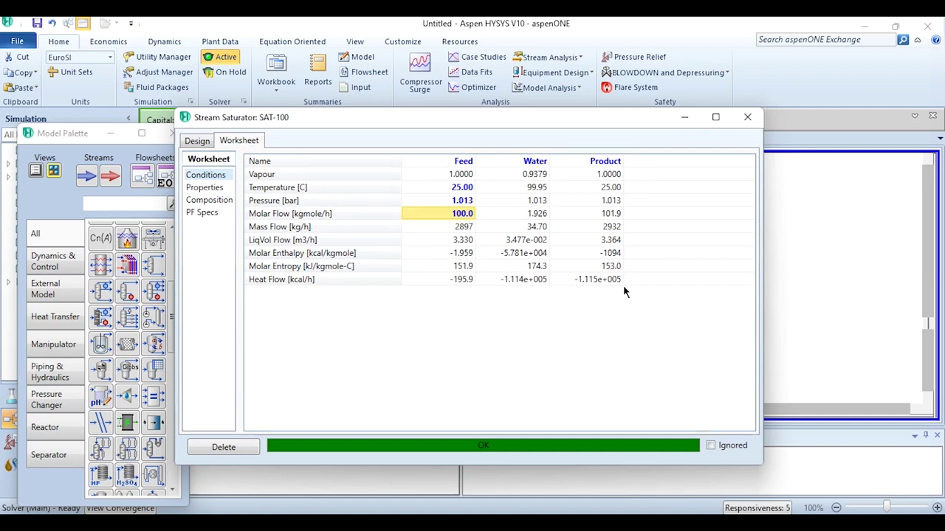
# - Change Relative Humidity from 60 to 50% and review the Product composition
pyautogui.click(214, 200)
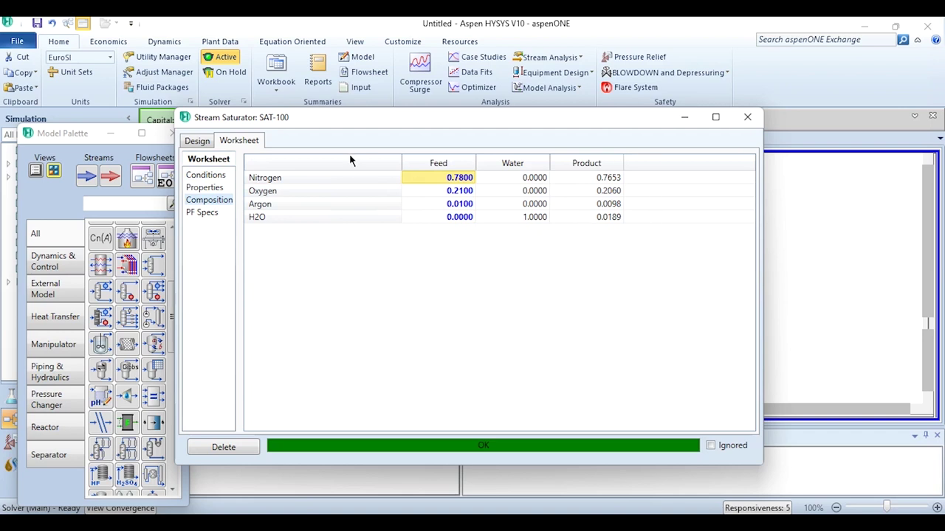
pyautogui.click(205, 142)
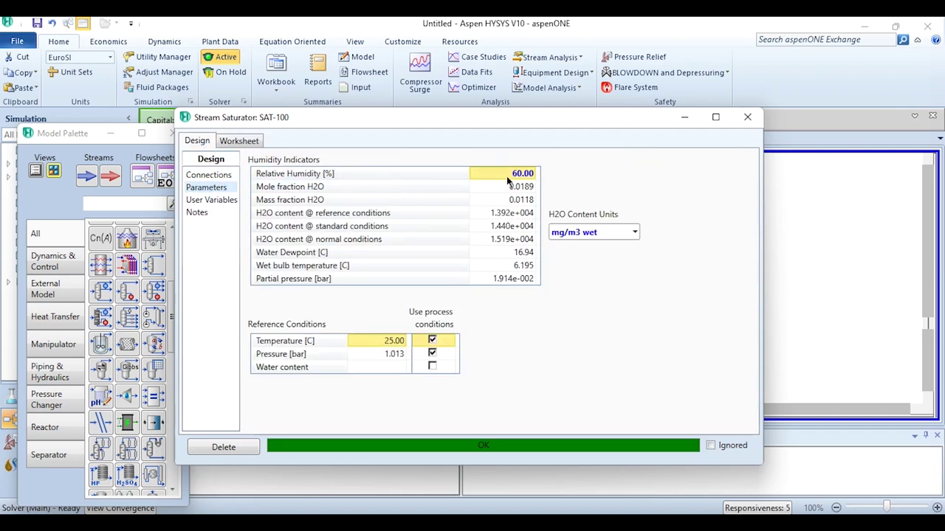
pyautogui.click(506, 176)
pyautogui.write('50')
pyautogui.press('Return')
pyautogui.click(240, 142)
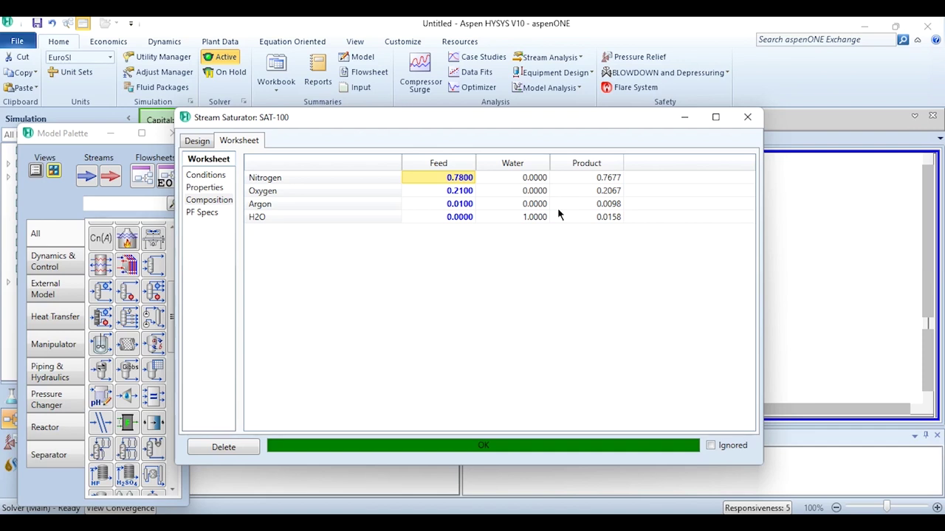
# - Uncheck both Use process conditions boxes and enter reference values 25 °C and 1.013 bar
pyautogui.click(197, 140)
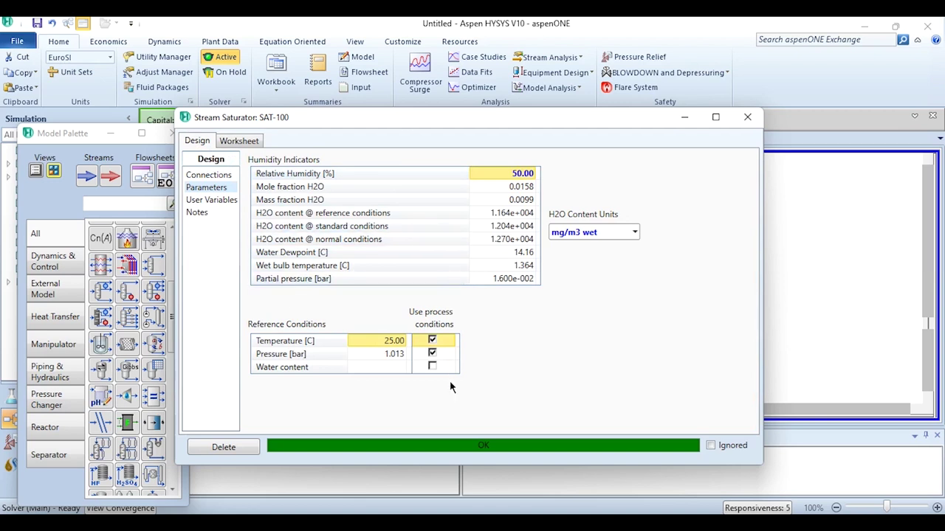
pyautogui.moveTo(384, 356)
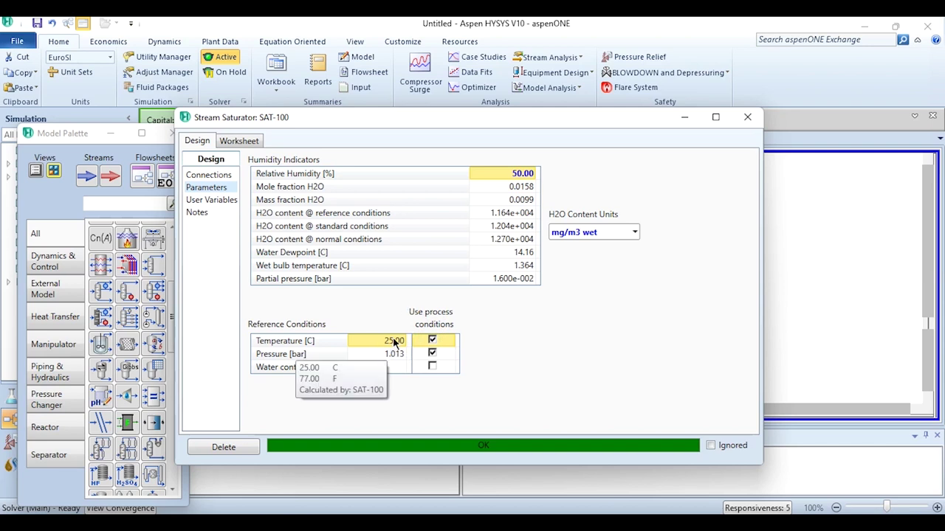
pyautogui.click(432, 341)
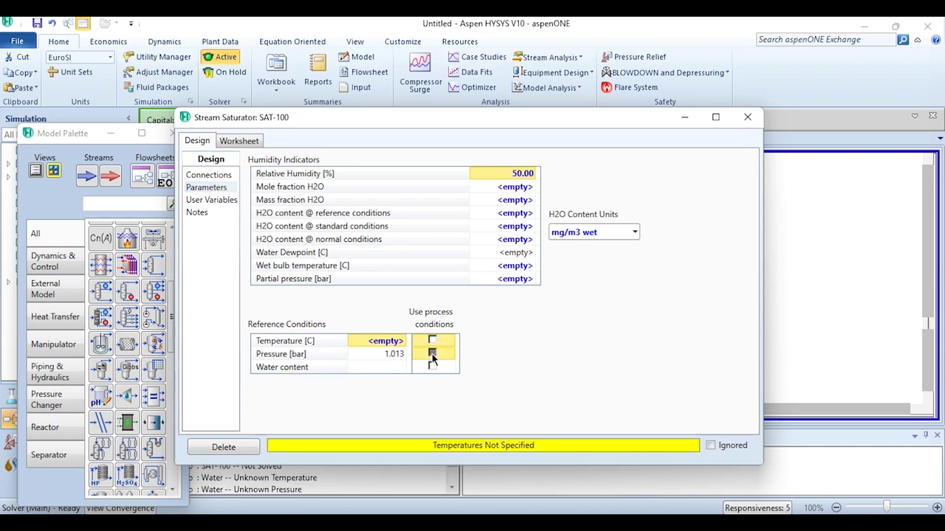
pyautogui.click(432, 355)
pyautogui.write('25')
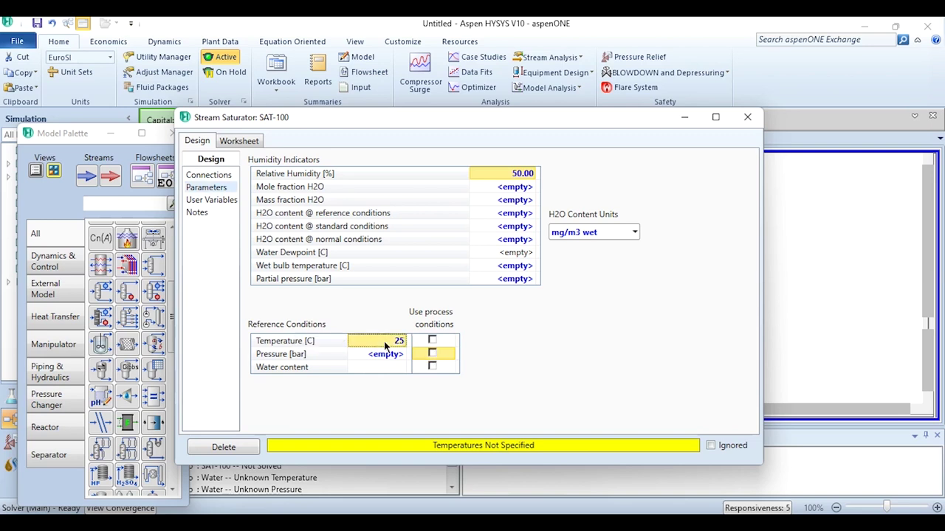
pyautogui.press('Return')
pyautogui.click(384, 351)
pyautogui.write('1.013')
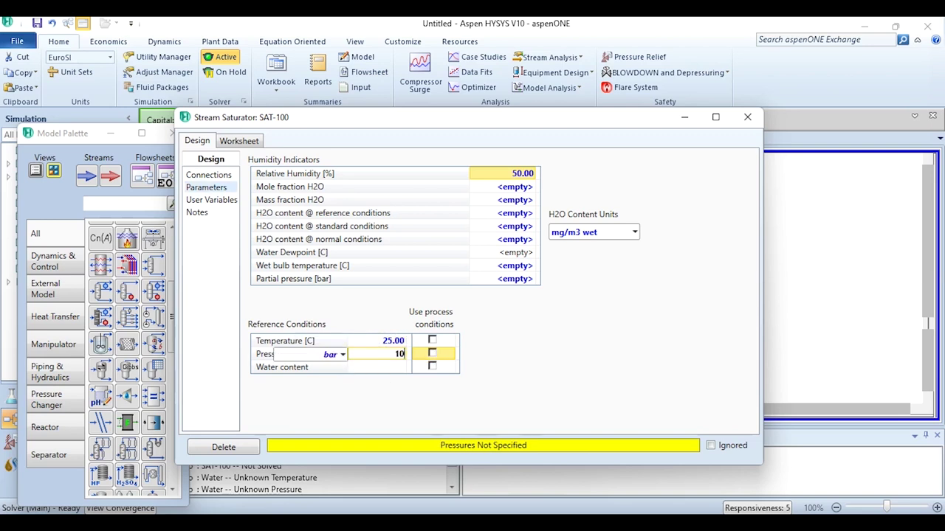
pyautogui.press('Return')
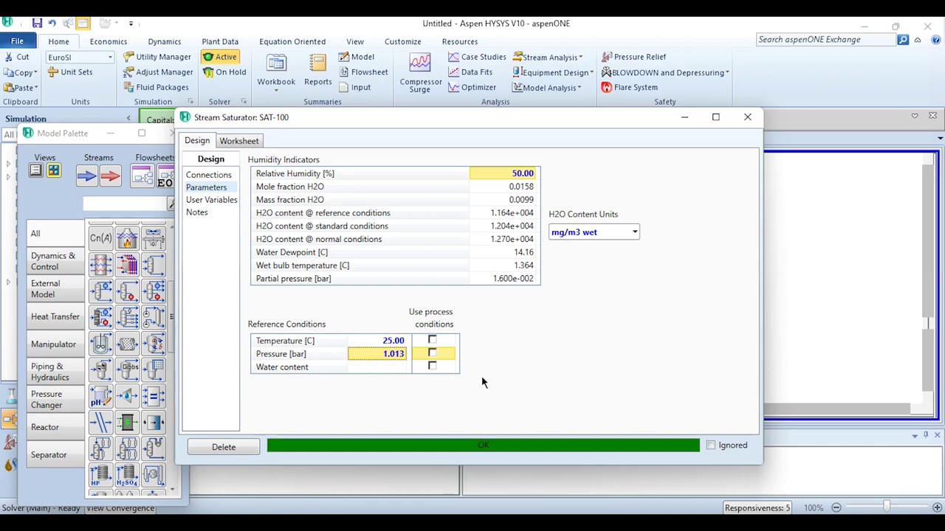
pyautogui.moveTo(399, 355)
# - Close the Stream Saturator: SAT-100 window
pyautogui.click(749, 118)
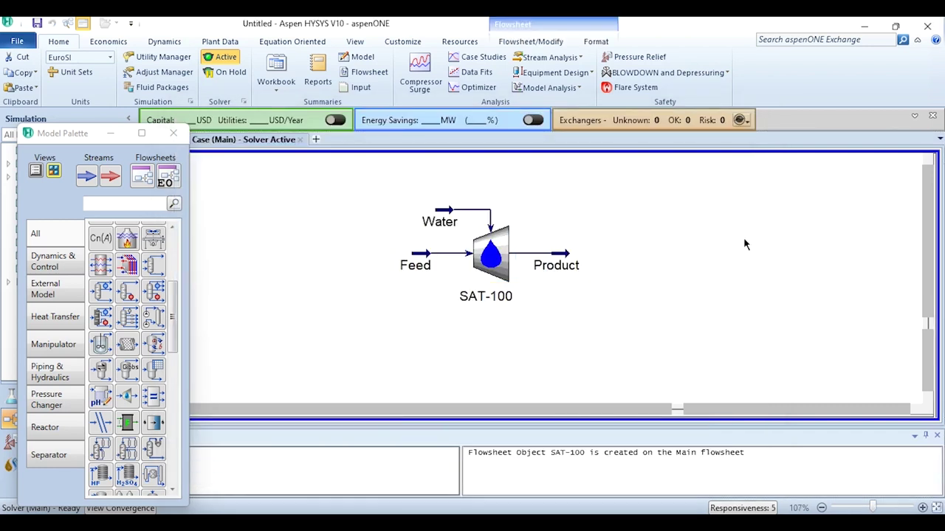